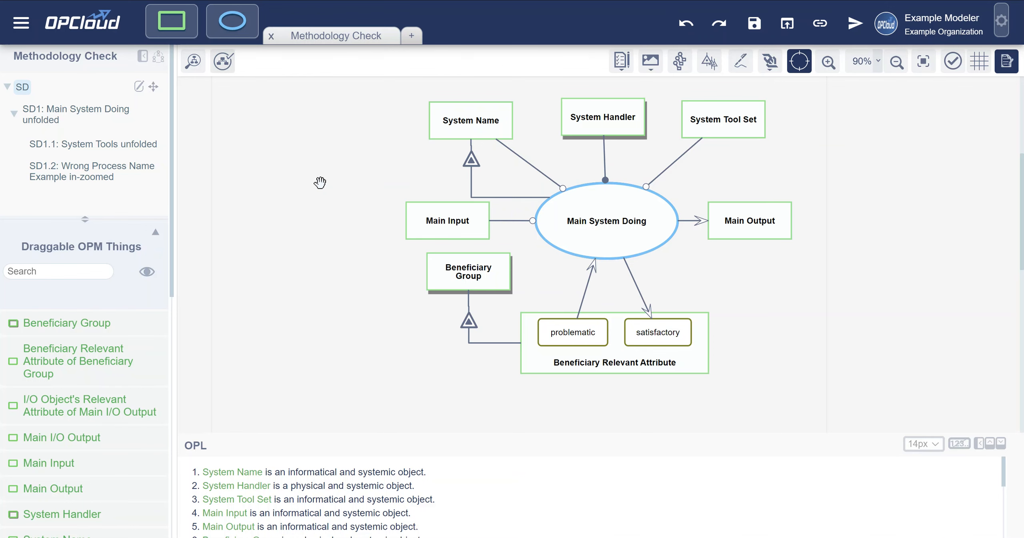
- Run Methodological Checking, view the details of the "ing" processes suffix rule, and go to Wrong Process Name Example in SD1
left_click(223, 62)
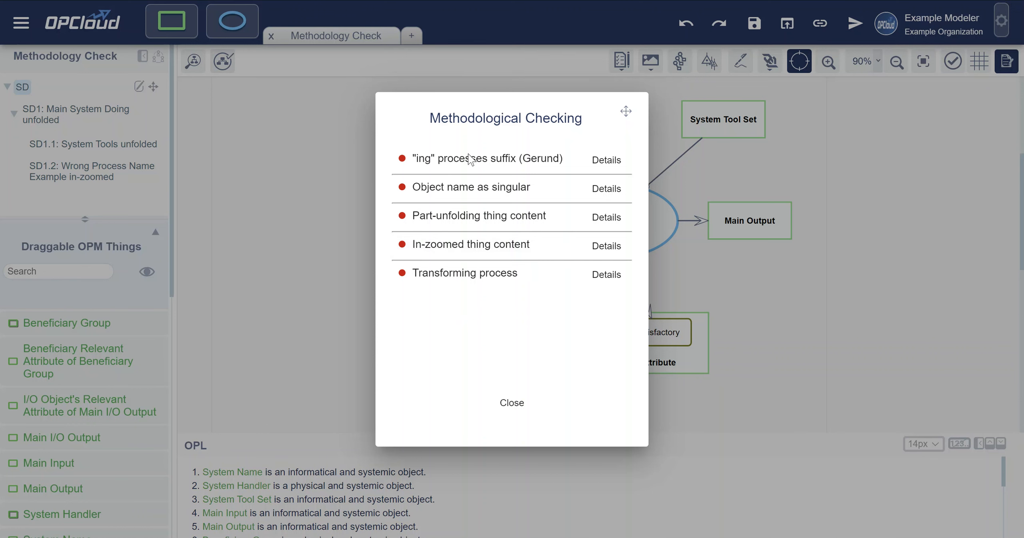
mouse_move(470, 161)
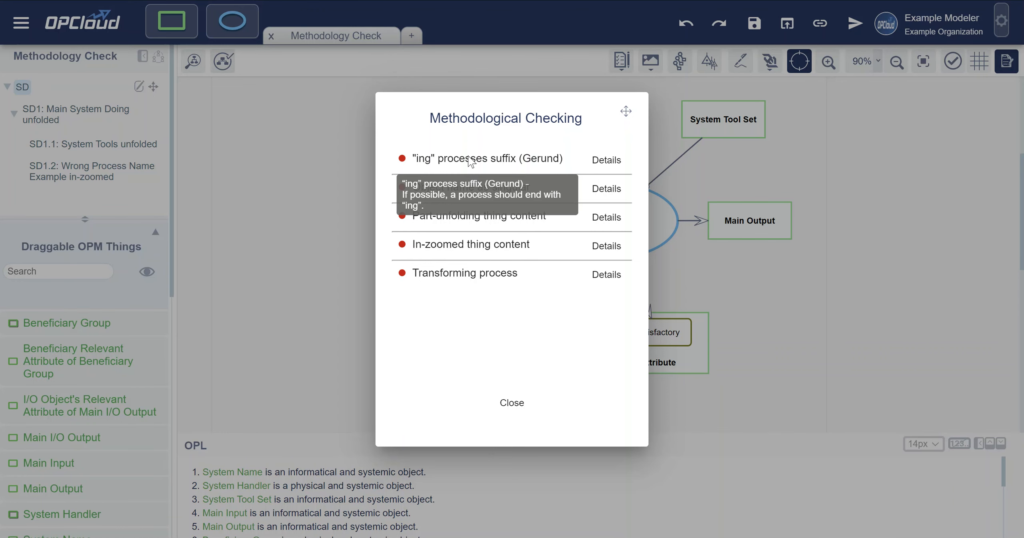
left_click(596, 160)
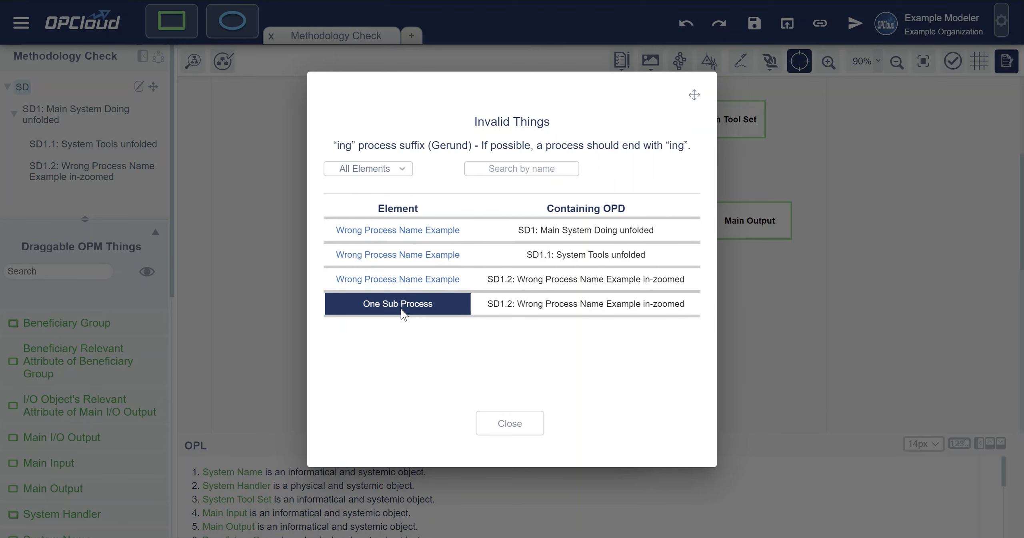
left_click(509, 230)
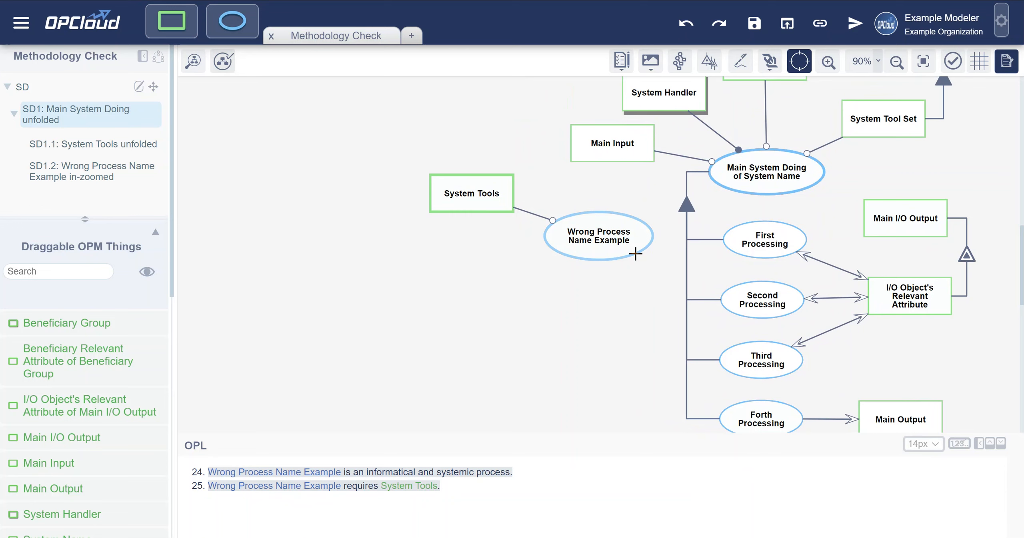
- Rename the Wrong Process Name Example process in SD1 as "Another Processing"
double_click(606, 240)
left_click(650, 292)
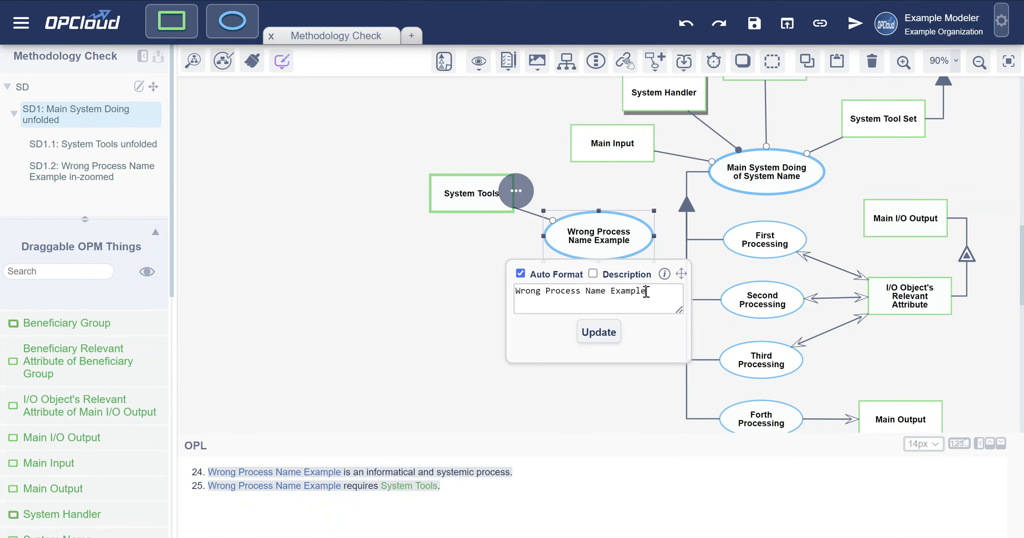
left_click_drag(645, 292, 514, 295)
type("Anoth")
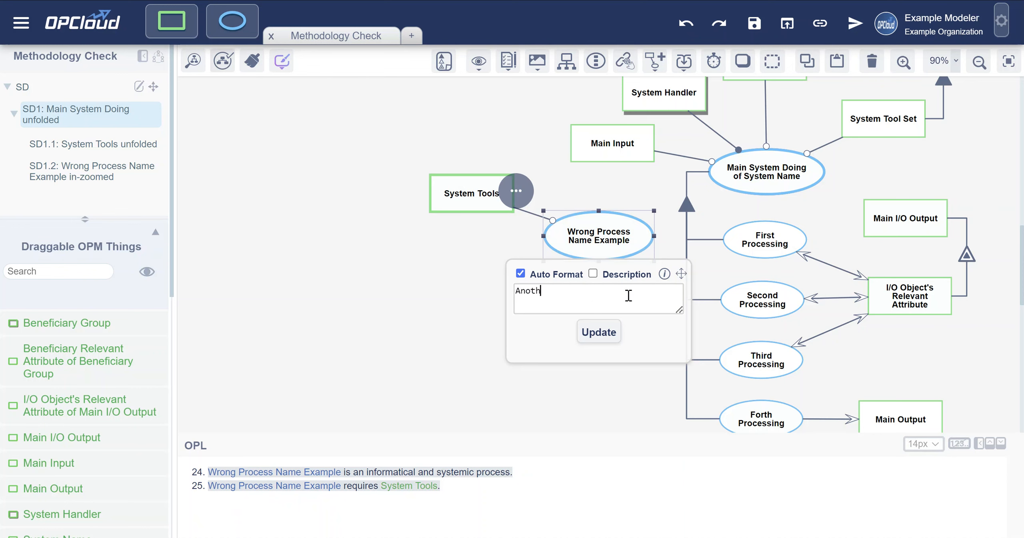
type("er Processing")
left_click(597, 333)
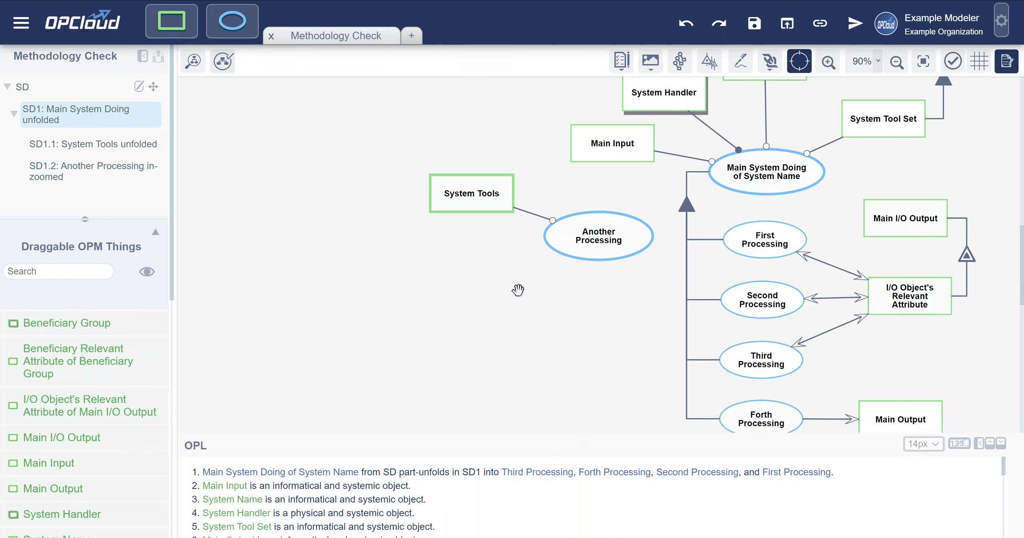
- Rerun Methodological Checking and go from the "ing" suffix details to the invalid process's containing diagram, SD1.2
left_click(222, 61)
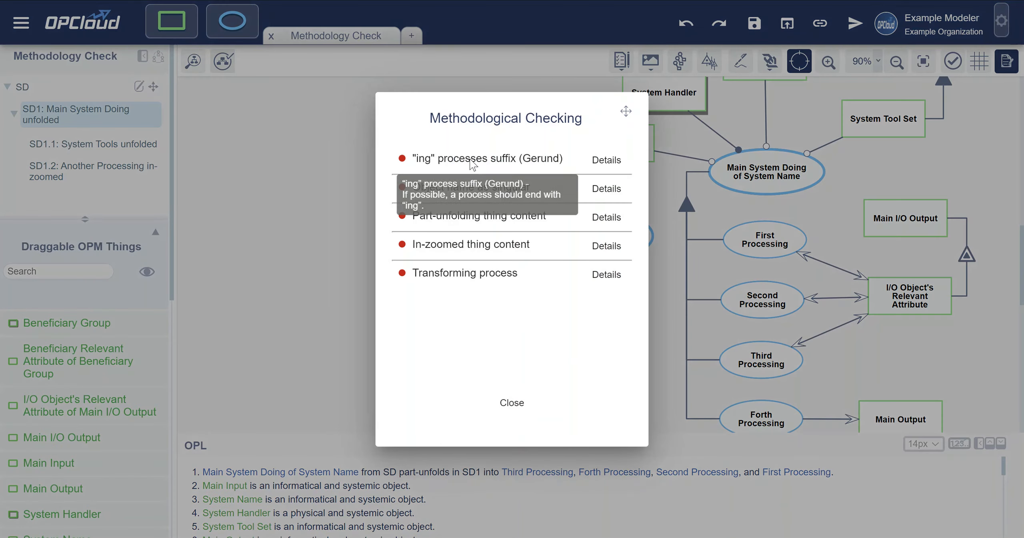
left_click(596, 160)
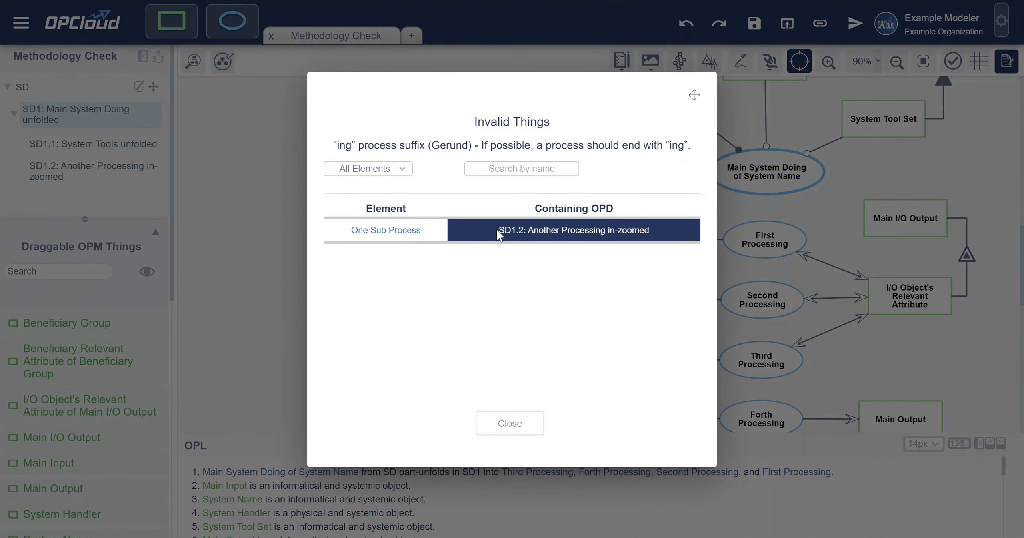
left_click(548, 230)
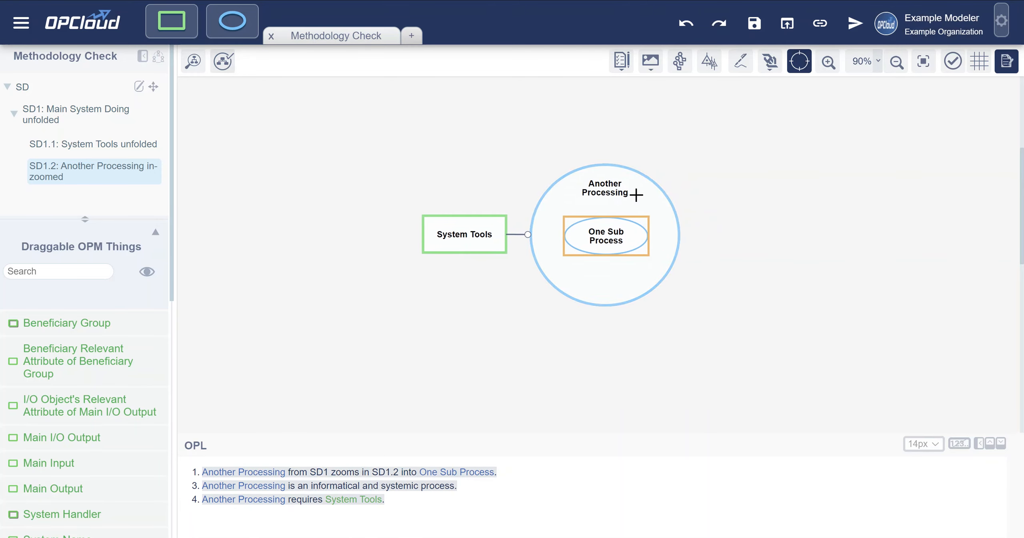
- Rename the One Sub Process subprocess inside Another Processing as "One Sub Processing"
double_click(599, 237)
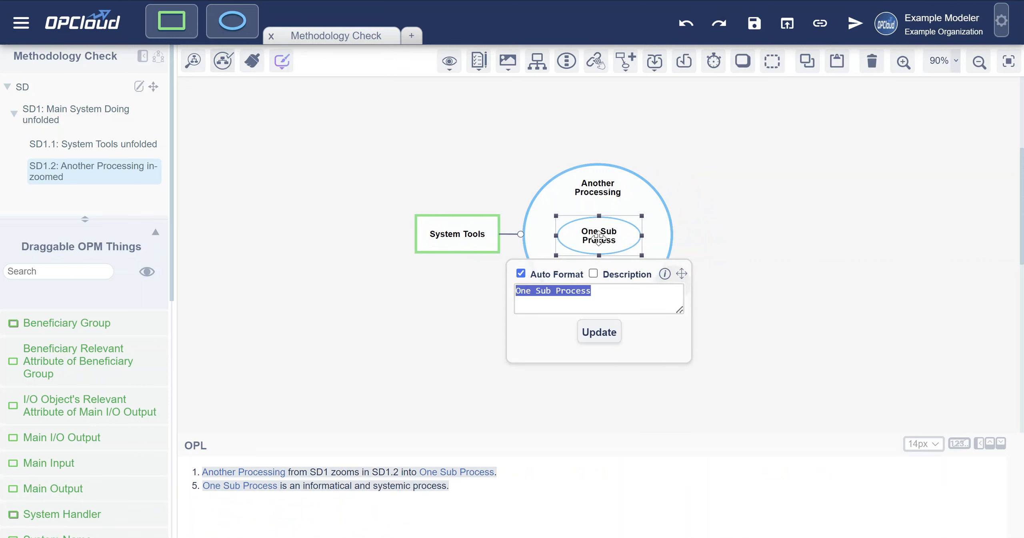
left_click(602, 291)
type("ing")
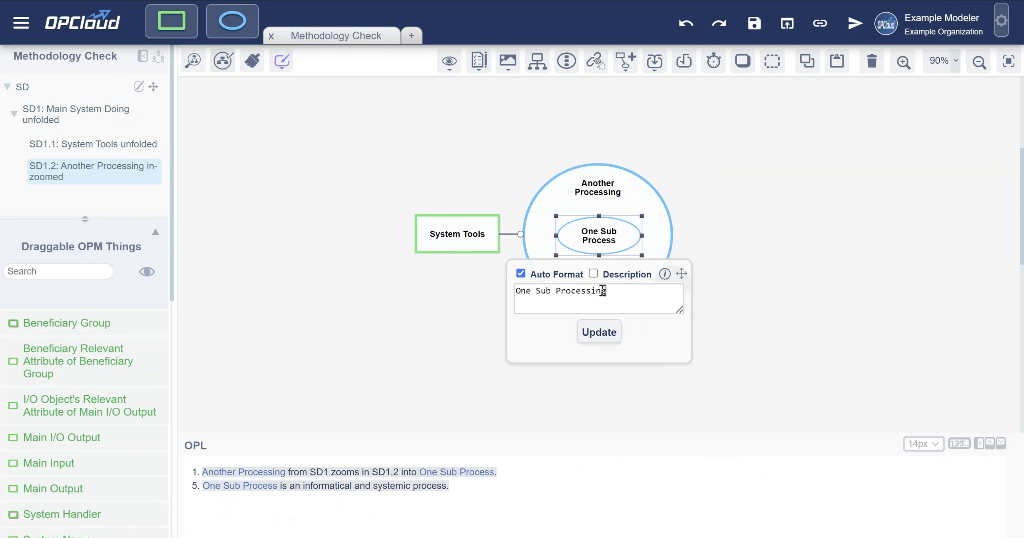
key("Return")
left_click(498, 175)
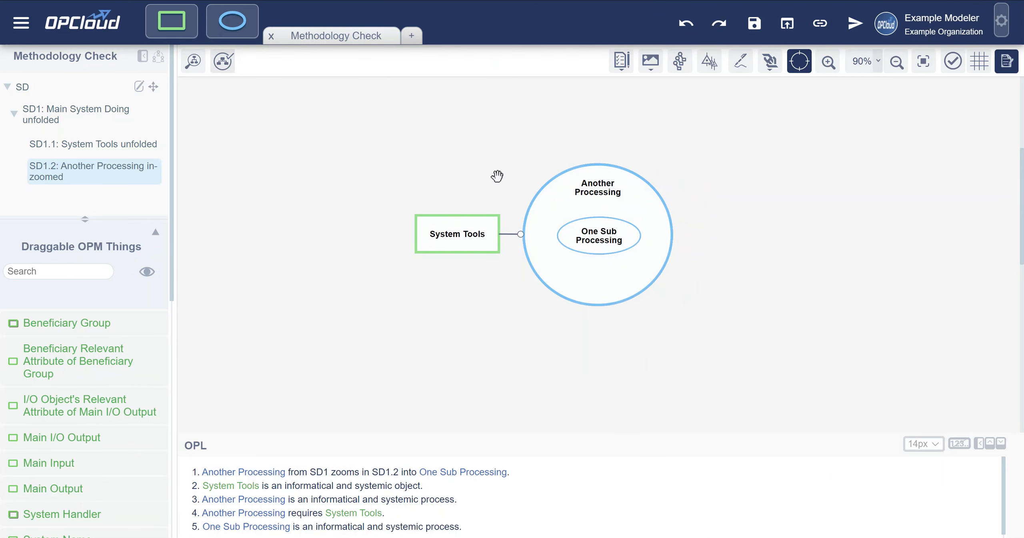
- Rerun Methodological Checking, view the details of the Object name as singular rule, and go to System Tools in SD1
left_click(224, 61)
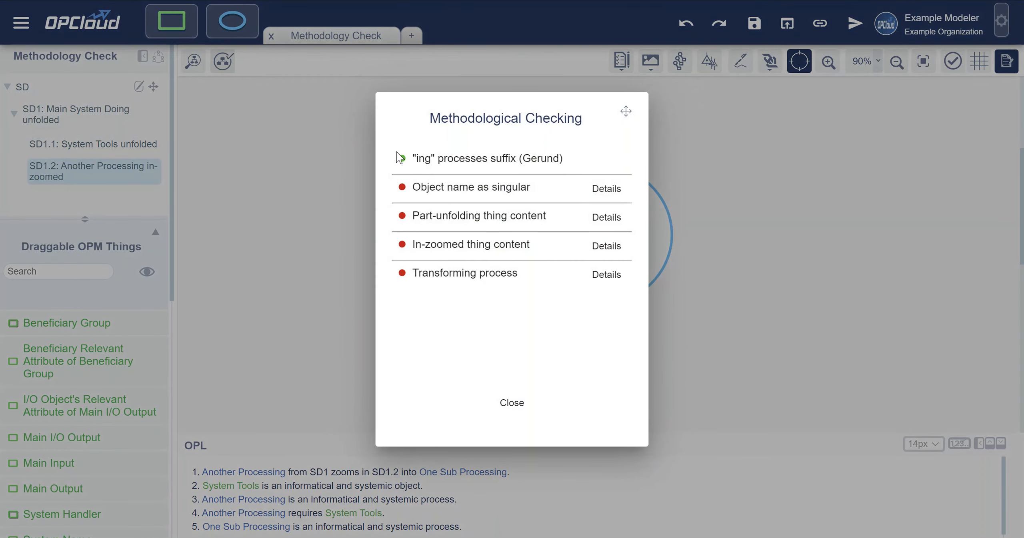
mouse_move(472, 193)
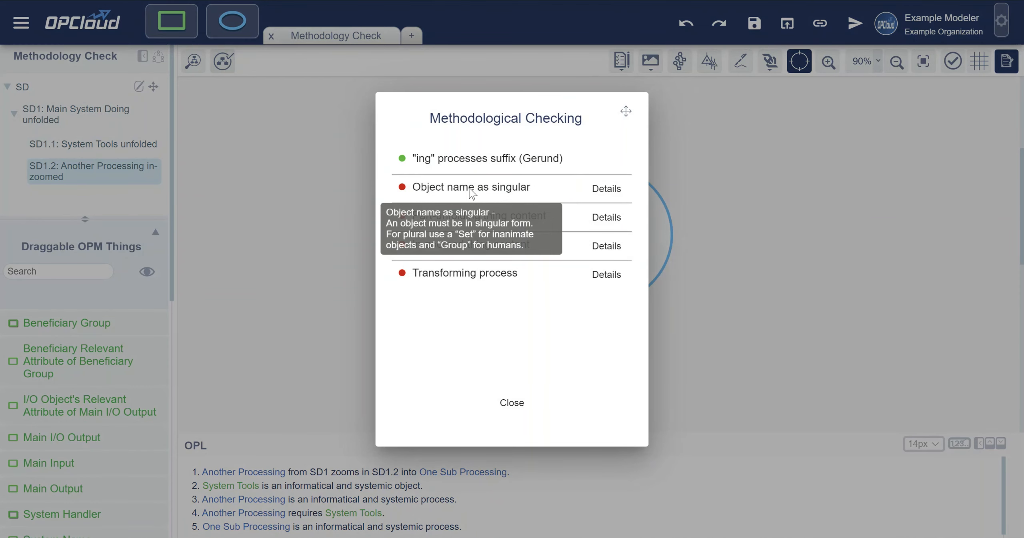
left_click(603, 190)
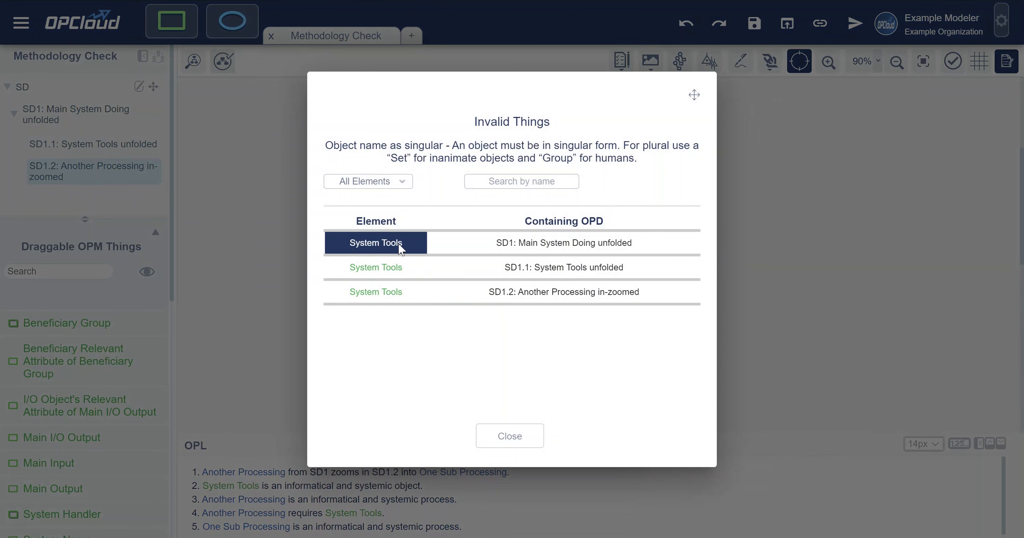
left_click(540, 242)
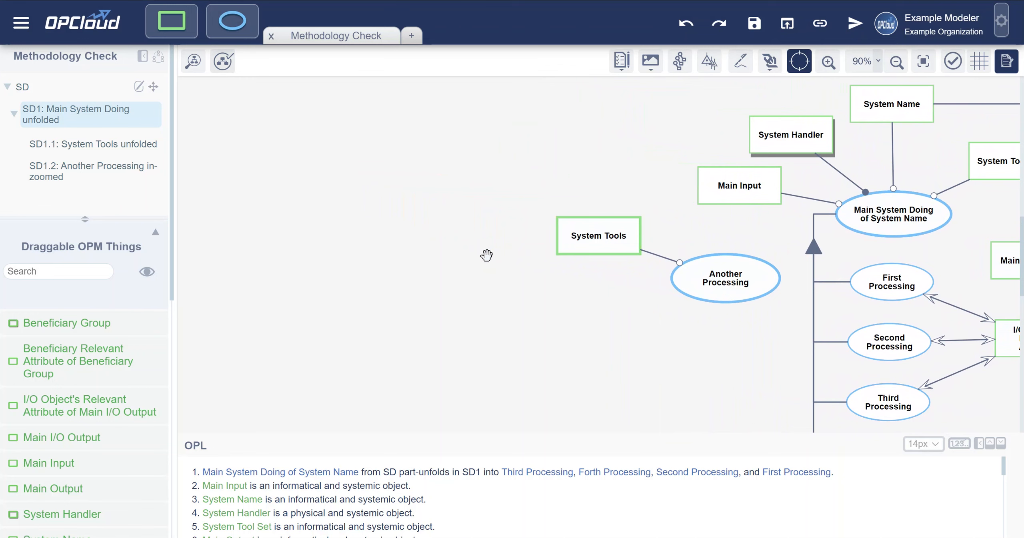
left_click_drag(583, 287, 414, 291)
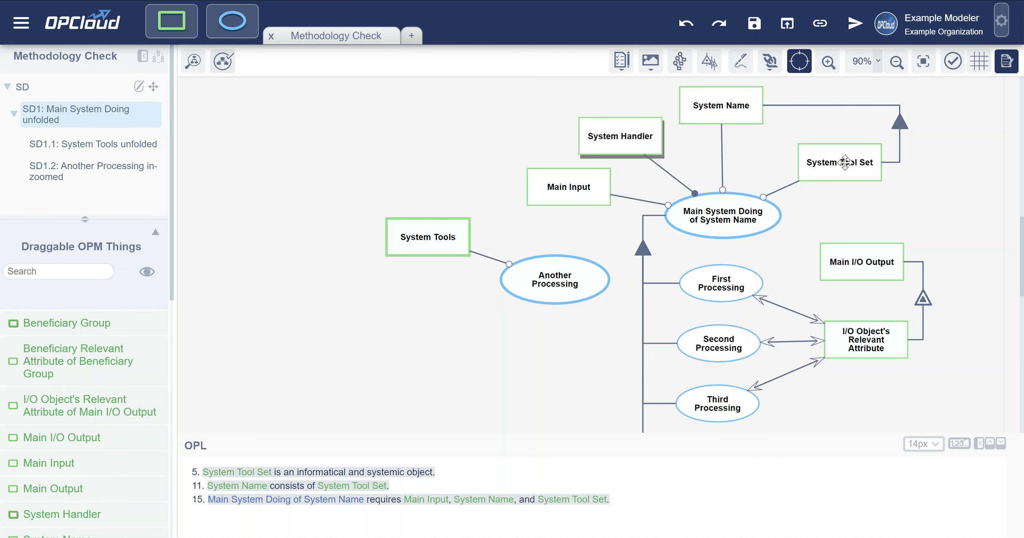
- Rename the System Tools object in SD1 as "Tool Set" to follow the singular naming rule
double_click(427, 237)
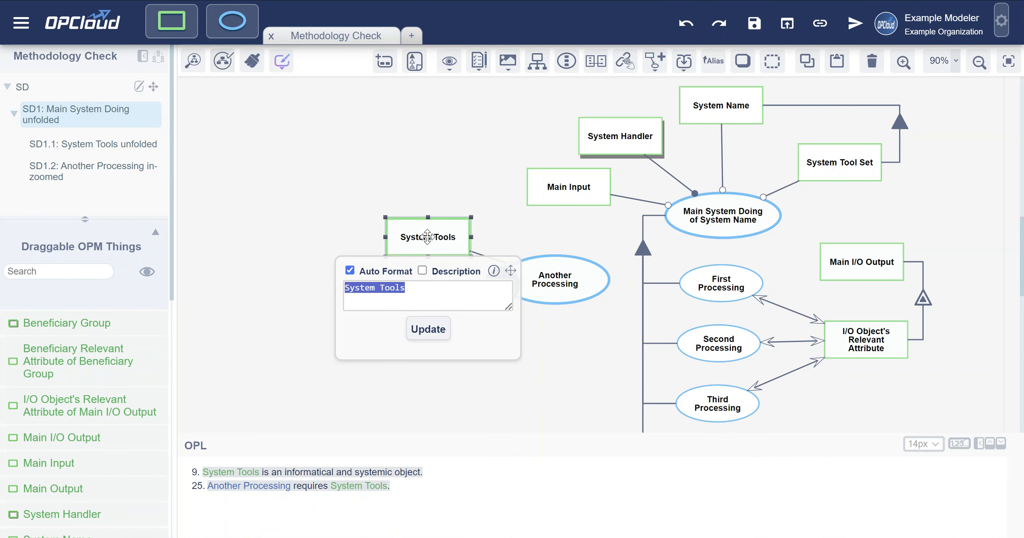
left_click(420, 287)
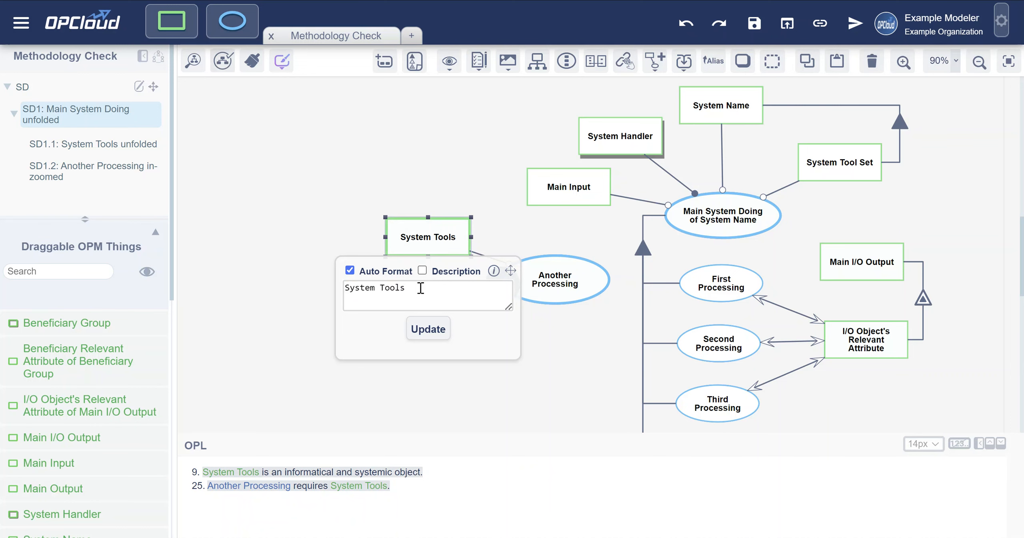
key("Left")
key("Left")
key("Left")
key("Left")
key("Left")
key("ctrl+shift+Left")
key("BackSpace")
key("Right")
key("Right")
key("Right")
key("Right")
key("Delete")
type("Set")
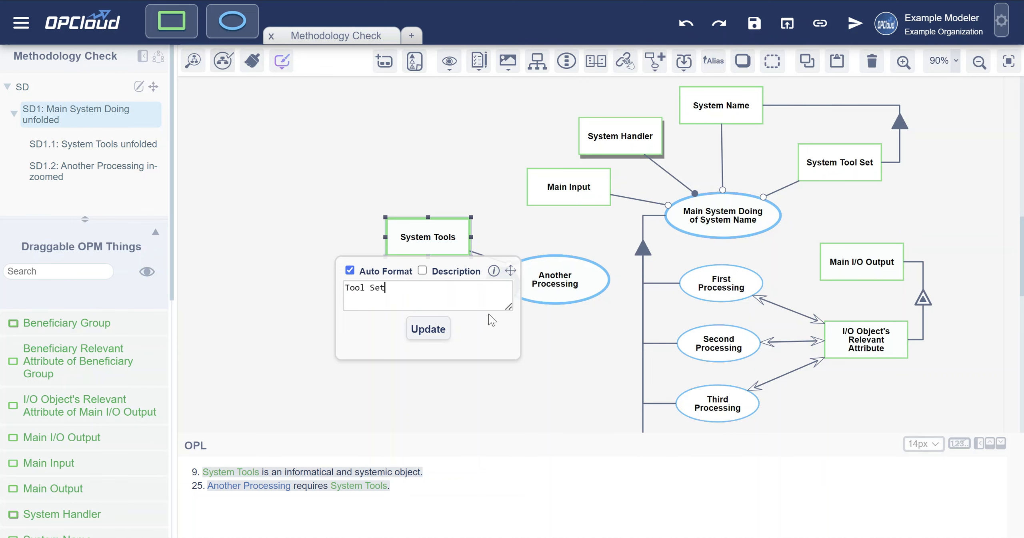
left_click(428, 329)
left_click(418, 175)
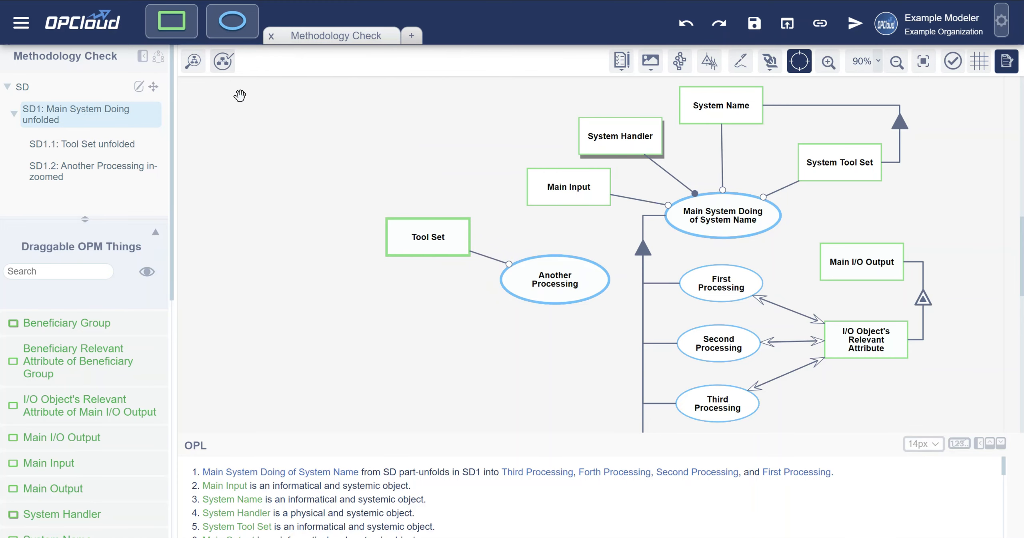
- Rerun Methodological Checking, locate Tool Set from the Part-unfolding thing content details, and open its unfolded diagram SD1.1
left_click(222, 61)
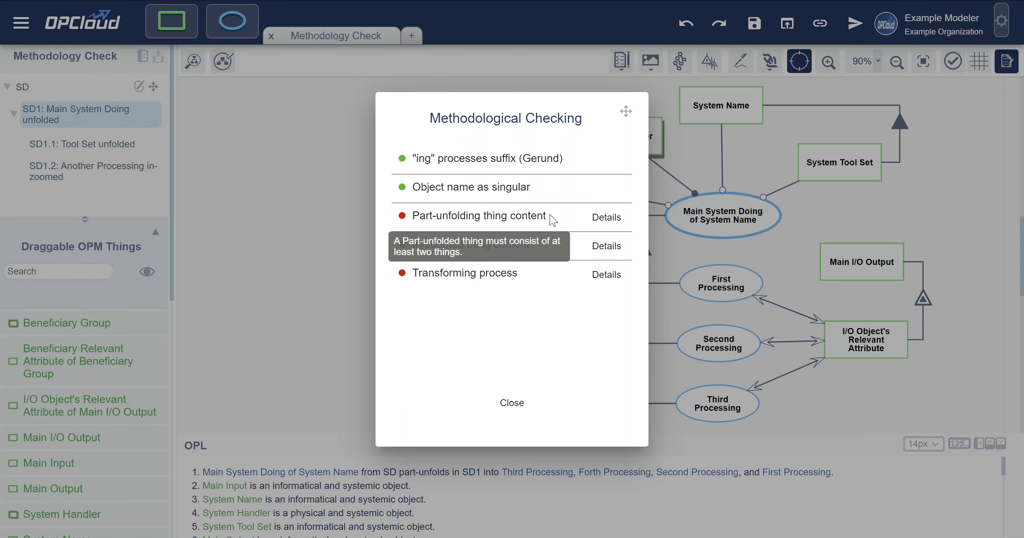
left_click(606, 217)
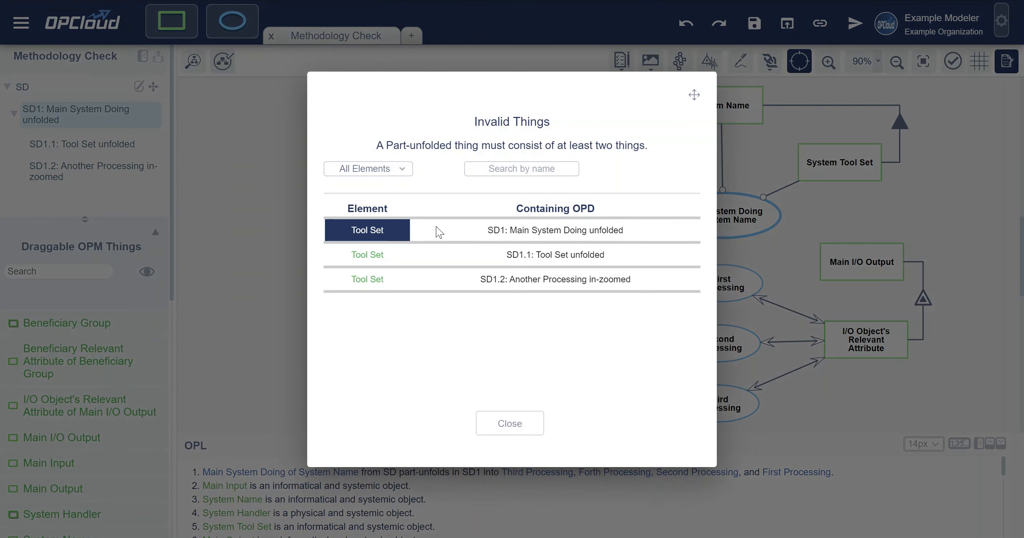
left_click(527, 229)
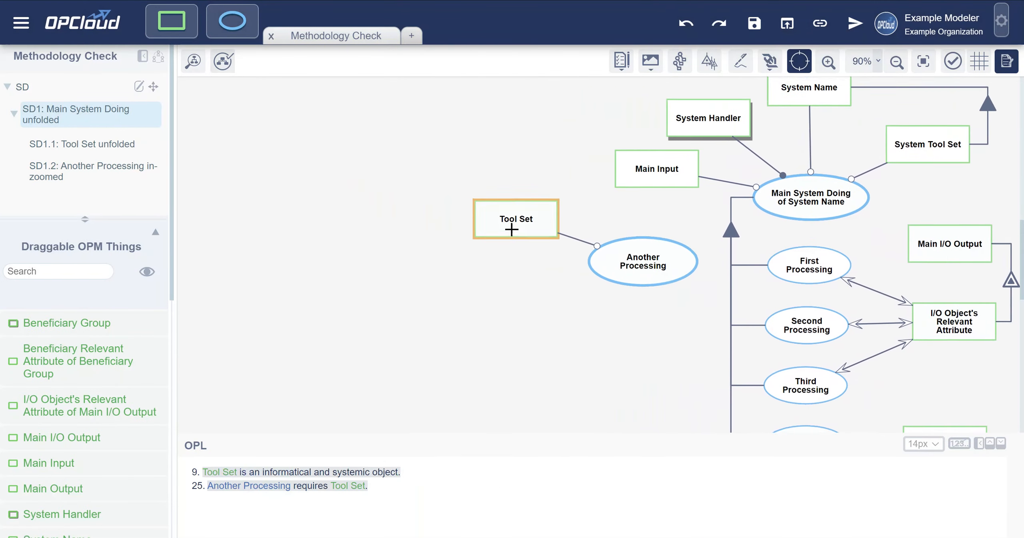
left_click(89, 146)
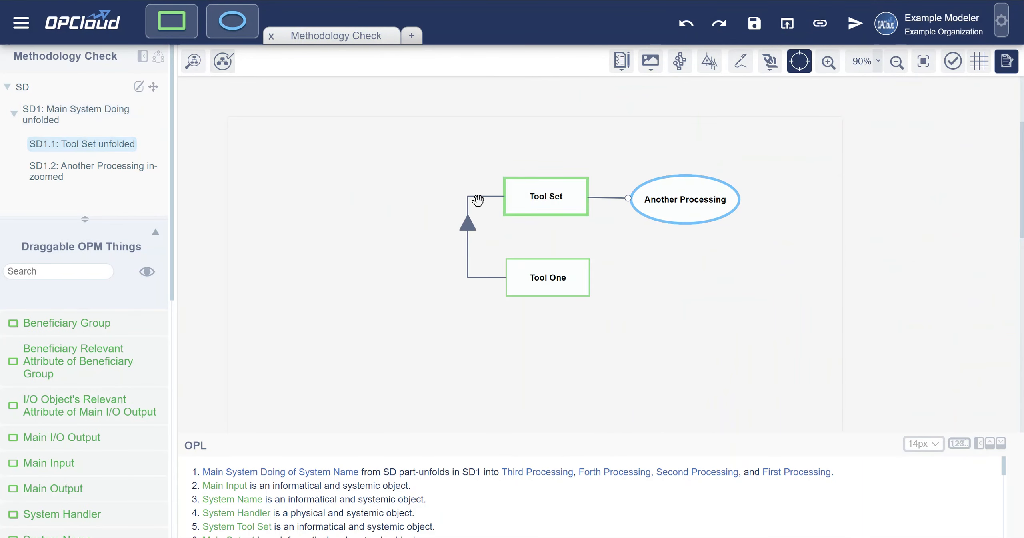
- Add an object named "Tool Two" below Tool One in SD1.1 and connect it as a second part of Tool Set
left_click_drag(176, 29, 550, 343)
type("Tool")
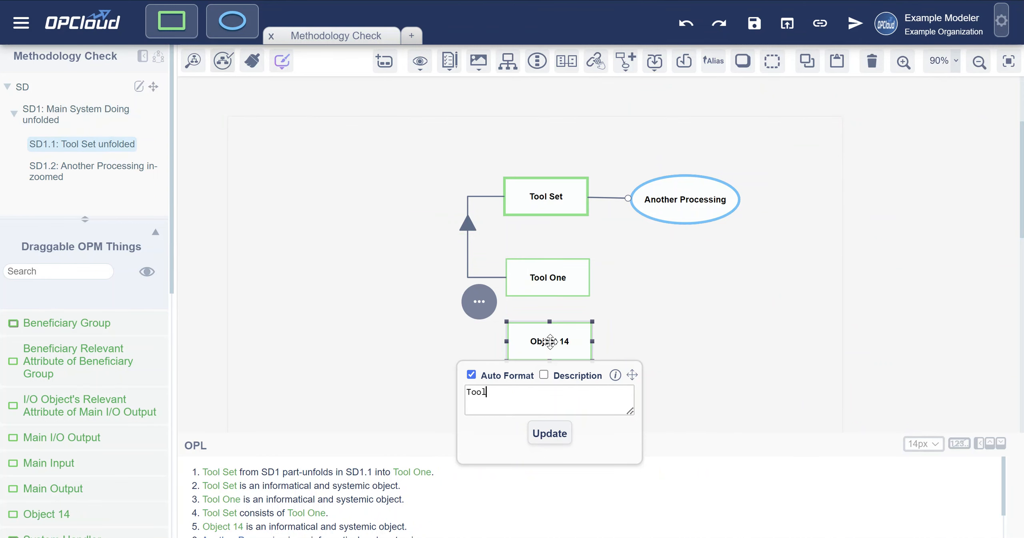
type(" Two")
key("Return")
left_click_drag(559, 209, 548, 346)
left_click(316, 145)
- Rerun Methodological Checking, view the In-zoomed thing content details, and go to Another Processing in SD1.2
left_click(223, 62)
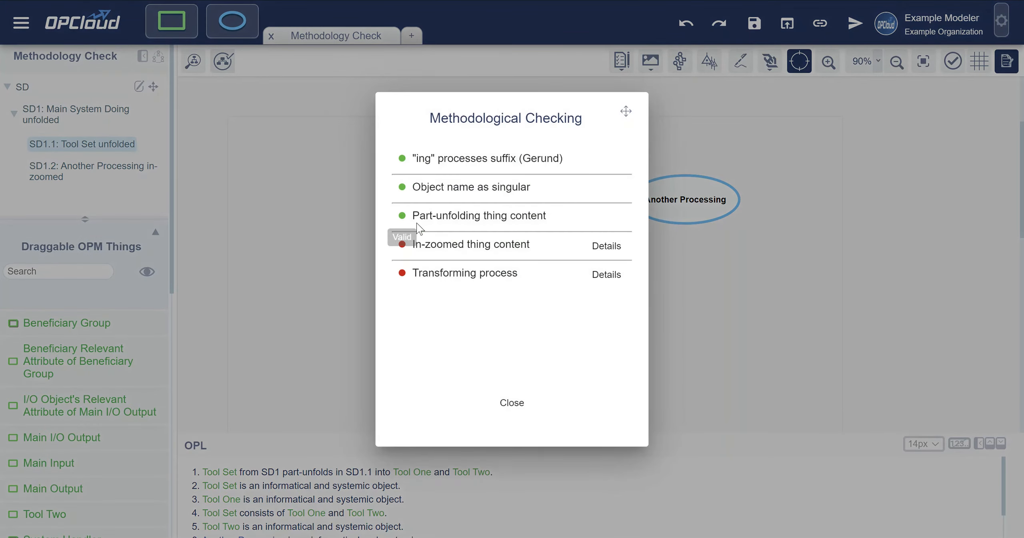
mouse_move(435, 249)
left_click(600, 247)
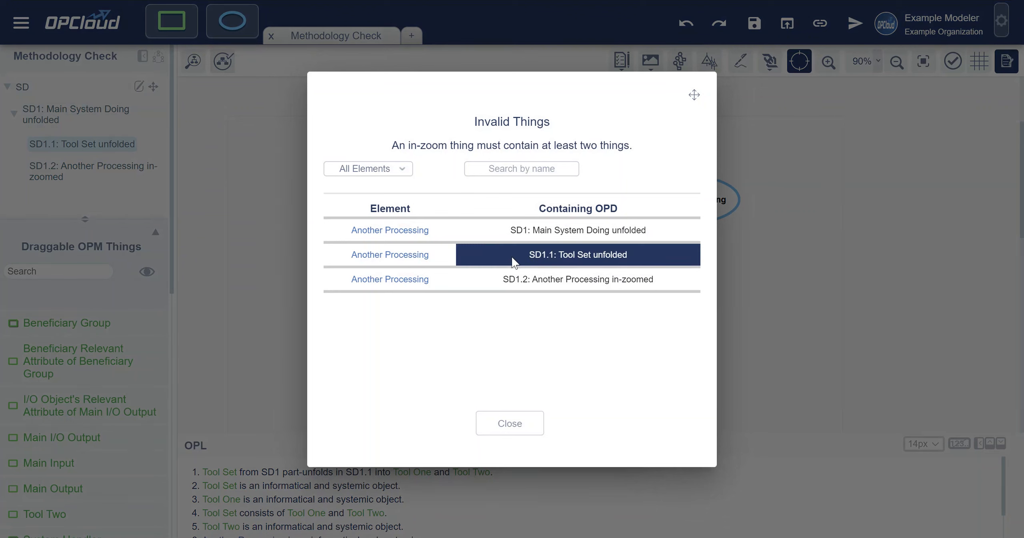
left_click(531, 279)
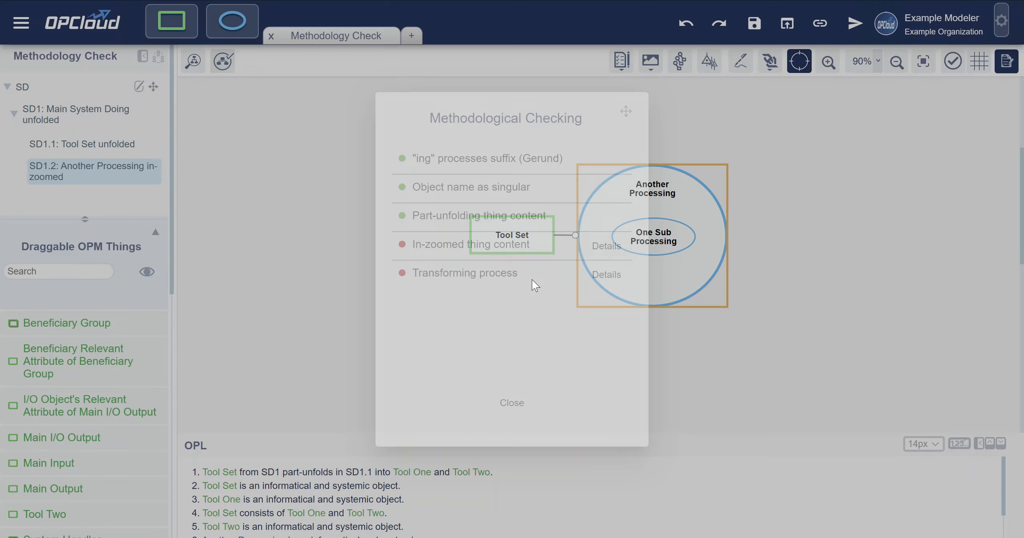
- Move One Sub Processing up inside Another Processing and add a second subprocess named "Two Sub Processing" below it
left_click_drag(610, 242, 610, 222)
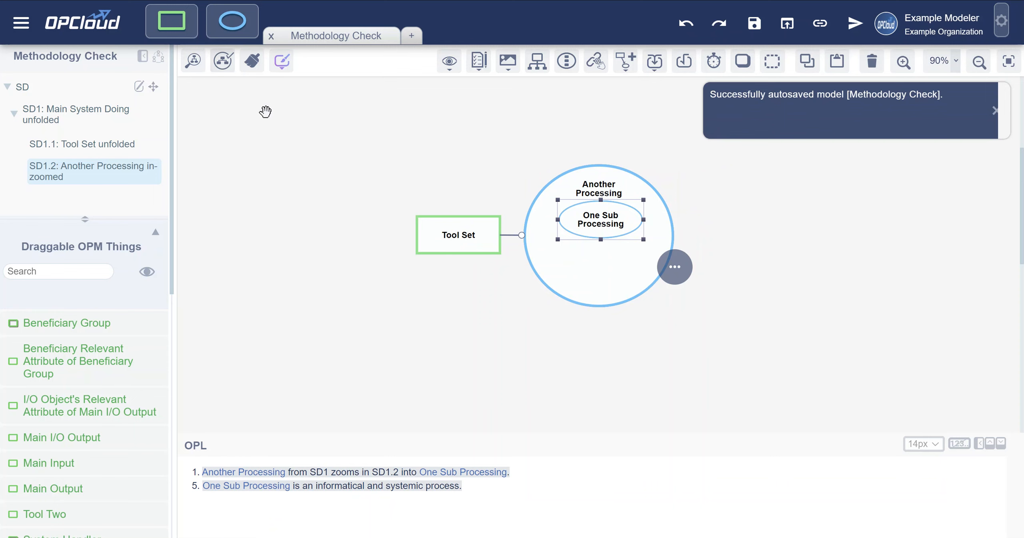
left_click_drag(232, 22, 605, 271)
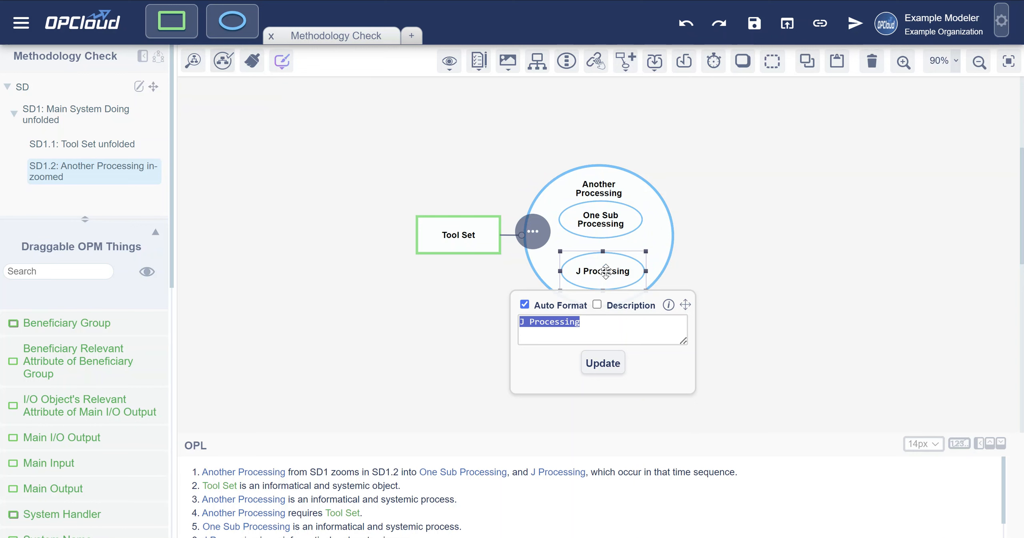
type("Two S")
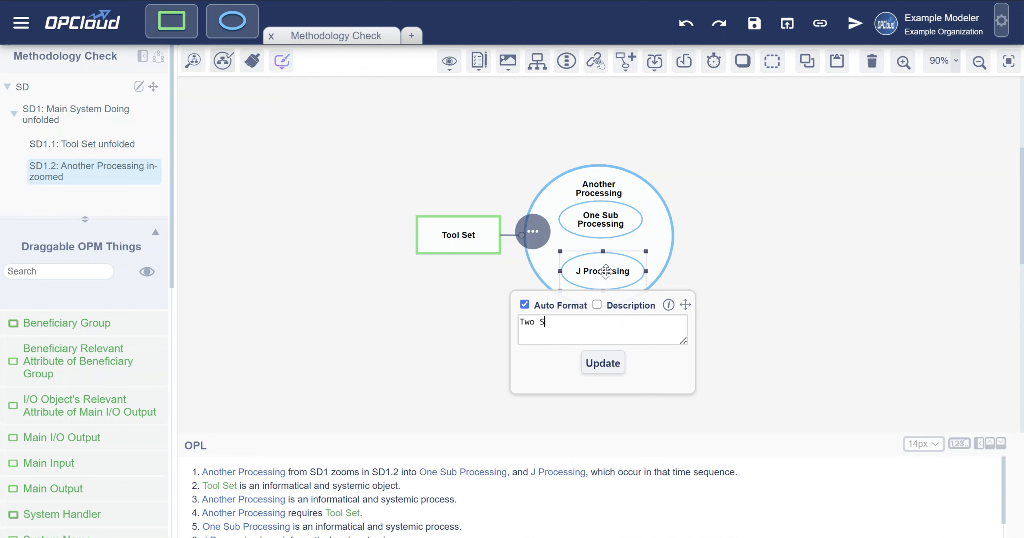
type("ub Proc")
type("ee")
type("c")
key("BackSpace")
type("essing")
key("Return")
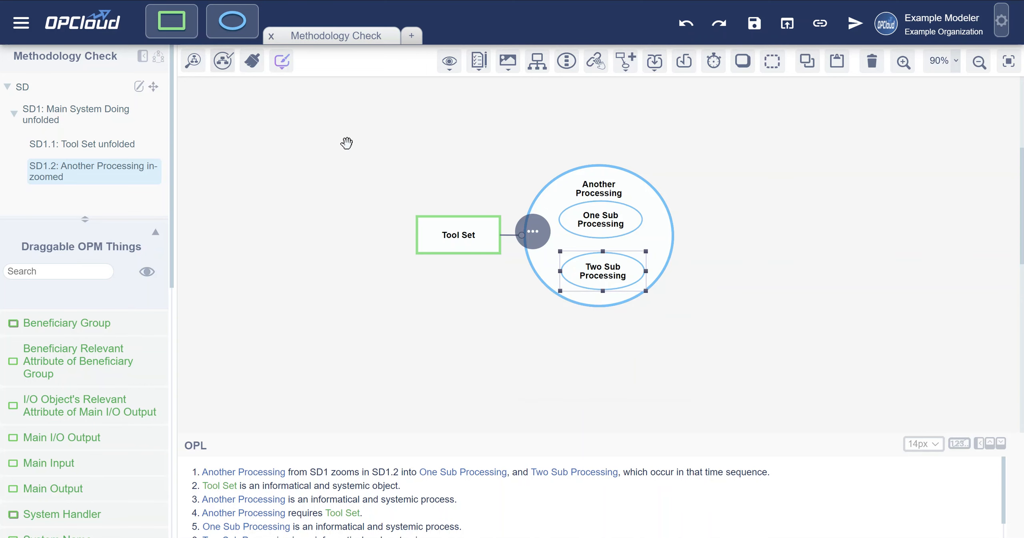
- Rerun Methodological Checking, view the Transforming process details, and return to the SD1.2 Another Processing in-zoomed diagram
left_click(223, 64)
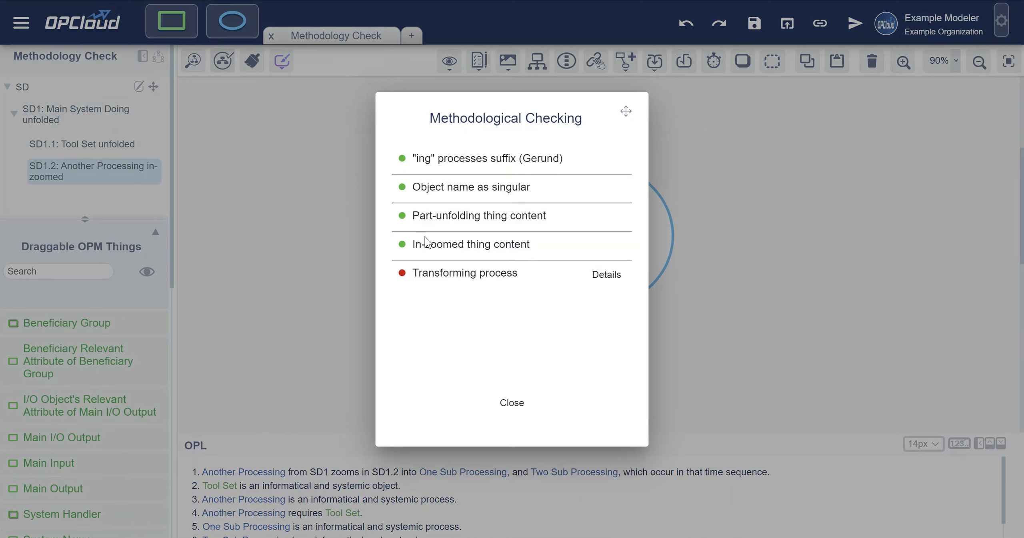
mouse_move(486, 280)
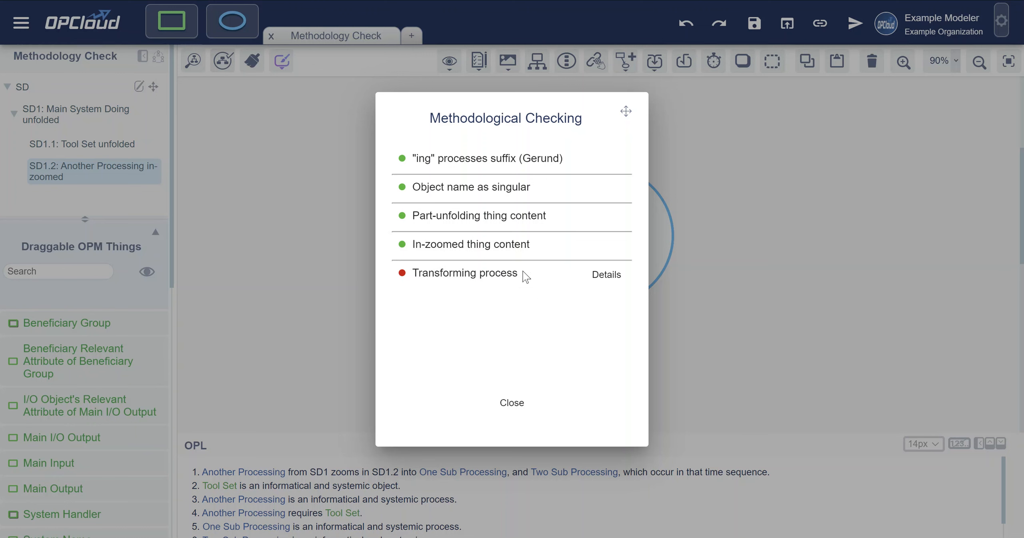
left_click(606, 275)
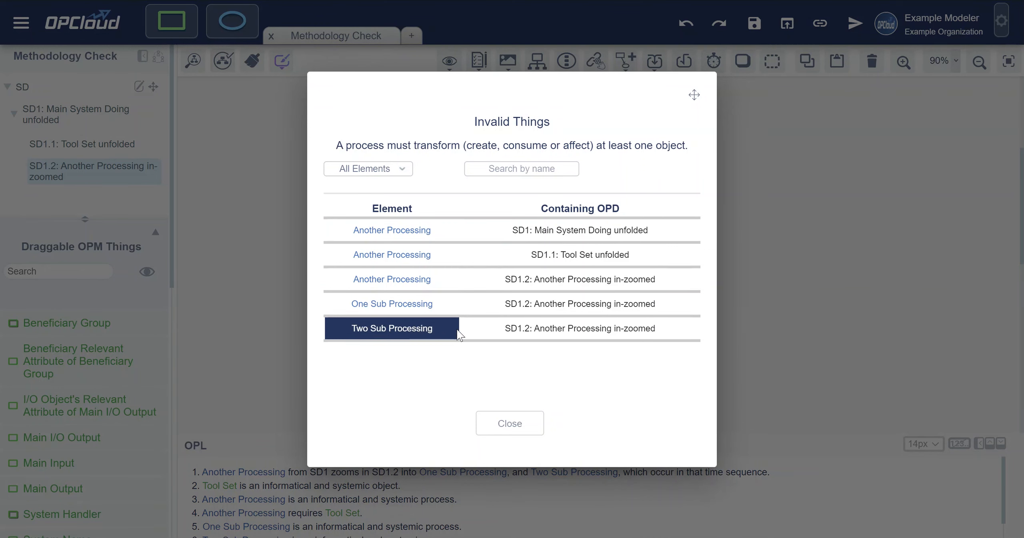
left_click(556, 238)
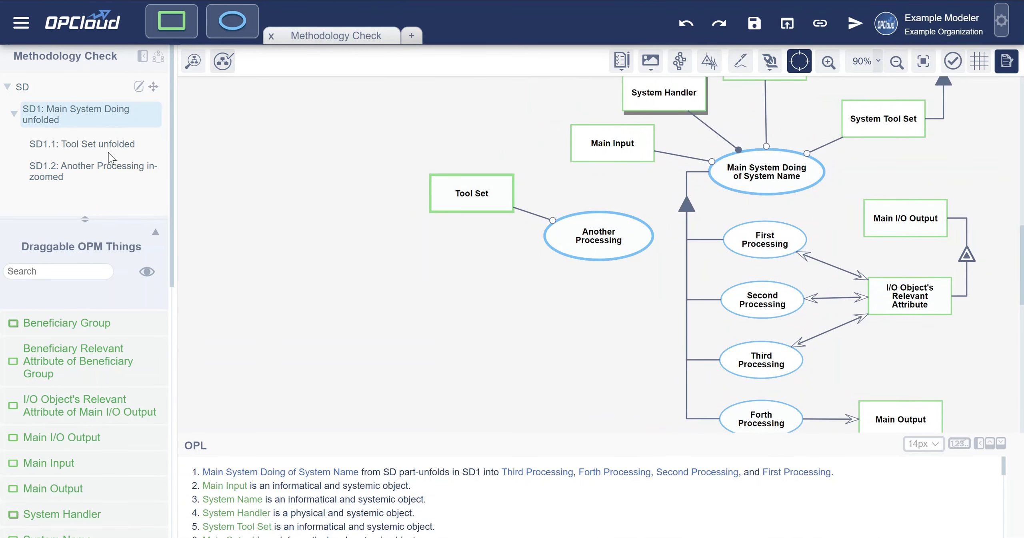
left_click(91, 166)
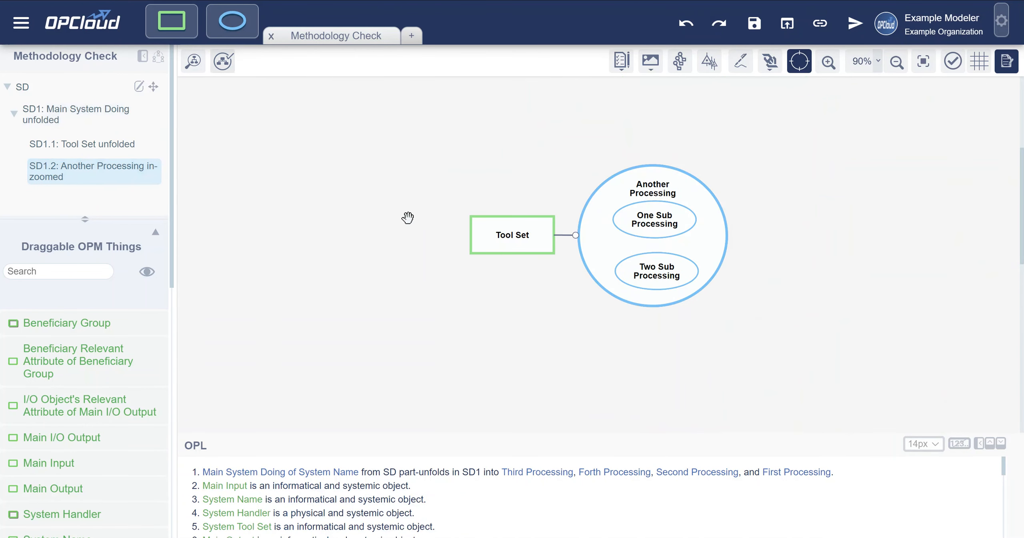
- Move Tool Set upward and add an object named "Result" beside Another Processing, with a result link from One Sub Processing
left_click_drag(533, 224, 518, 139)
left_click_drag(787, 222, 645, 237)
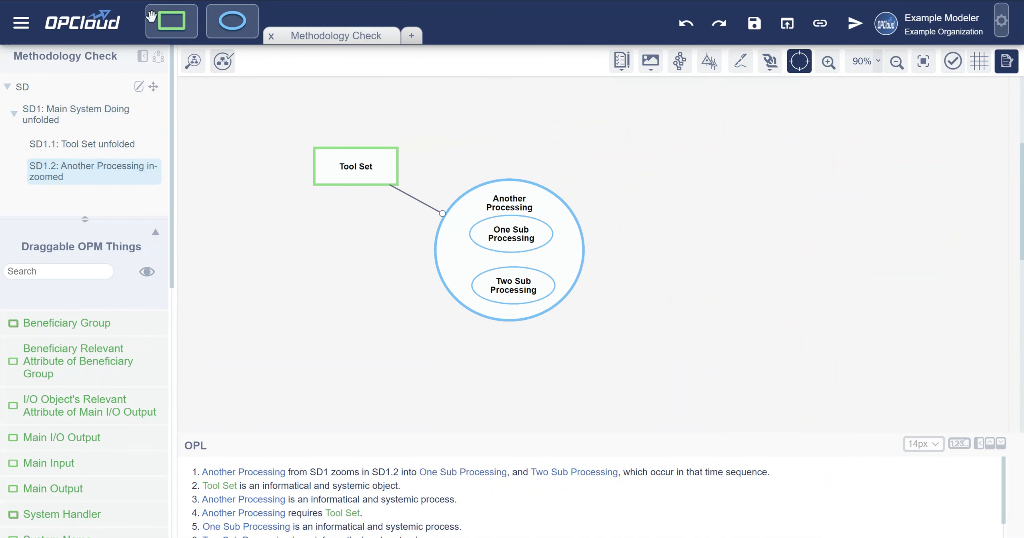
left_click(168, 24)
left_click(687, 239)
type("Result")
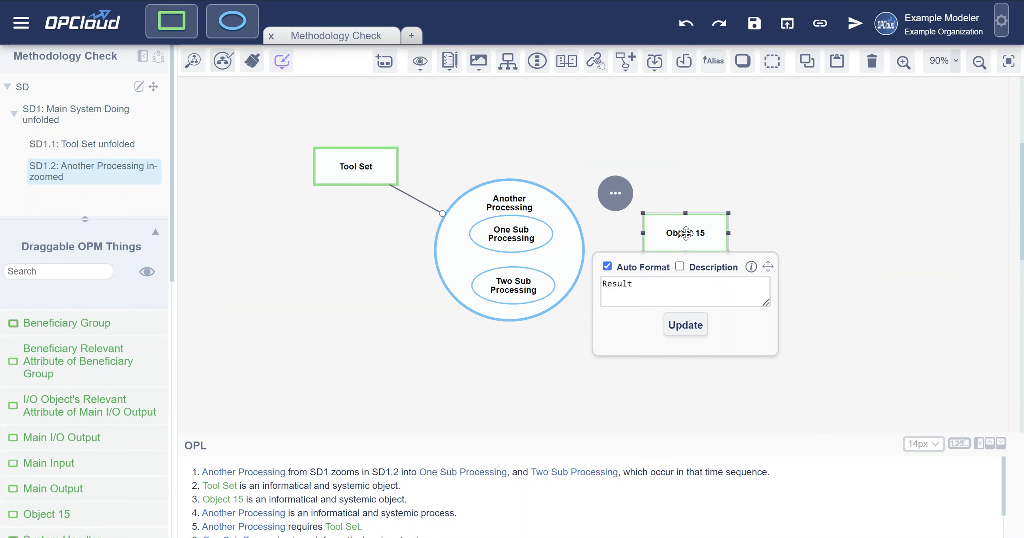
key("Return")
left_click_drag(543, 236, 656, 234)
left_click(323, 187)
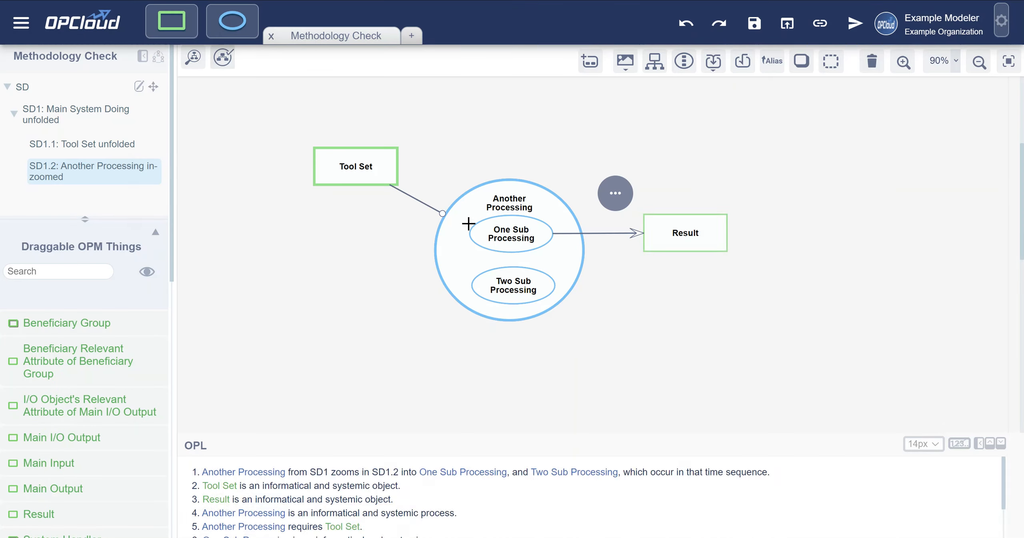
- Rerun Methodological Checking and review which processes still violate the Transforming process rule
left_click(224, 57)
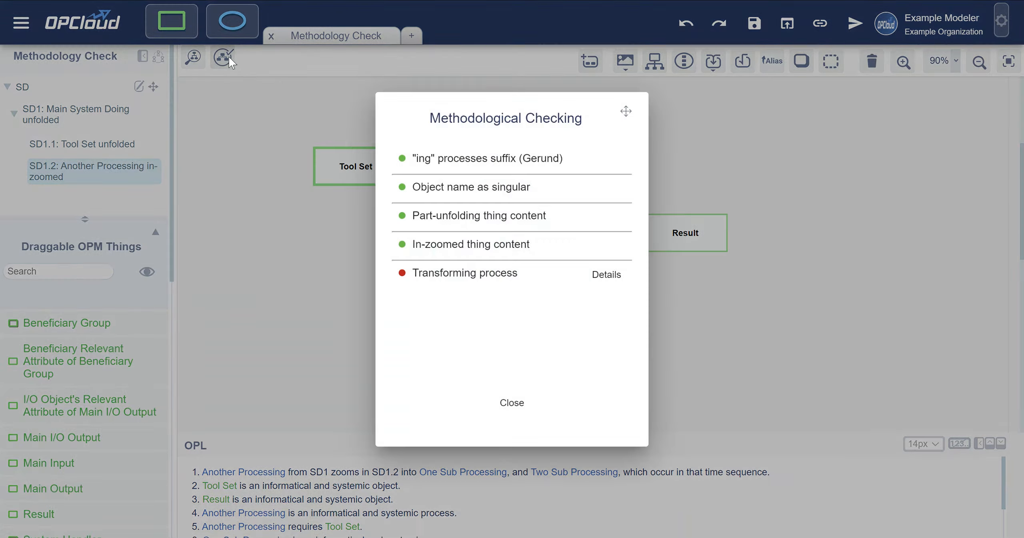
left_click(602, 274)
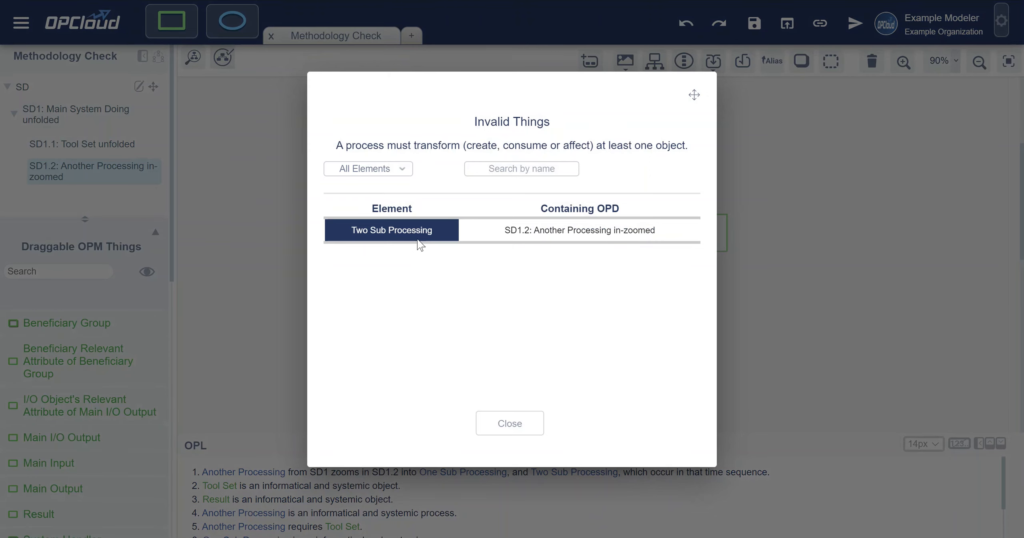
left_click(513, 427)
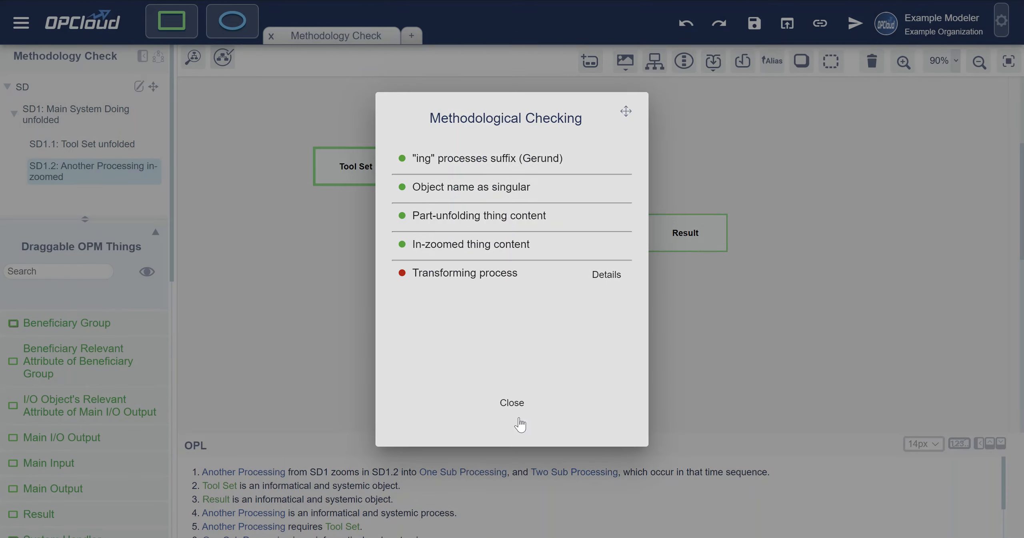
left_click(515, 401)
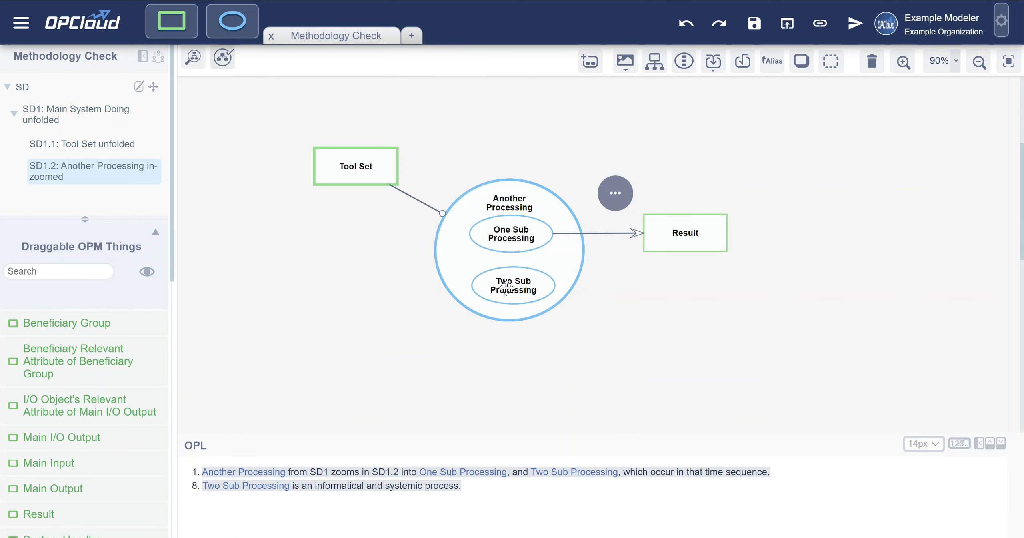
- Add an object named "Another Result" below Result in SD1.2
left_click(172, 21)
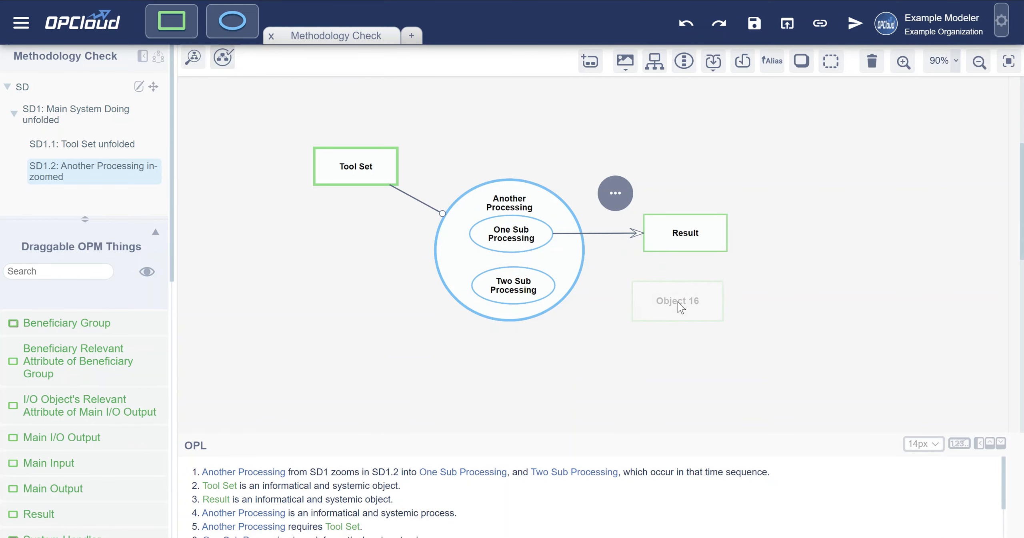
left_click(677, 301)
type("Another Result")
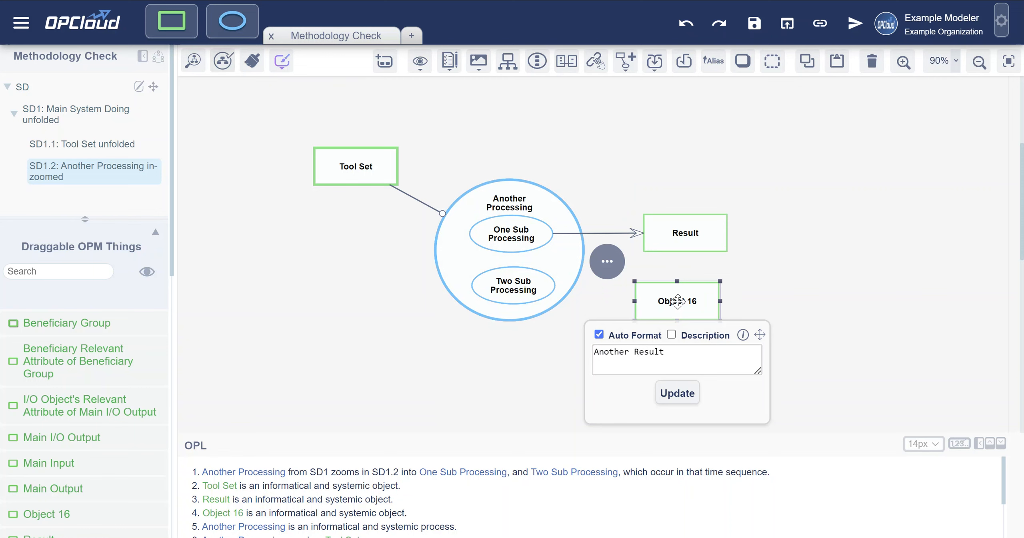
key("Return")
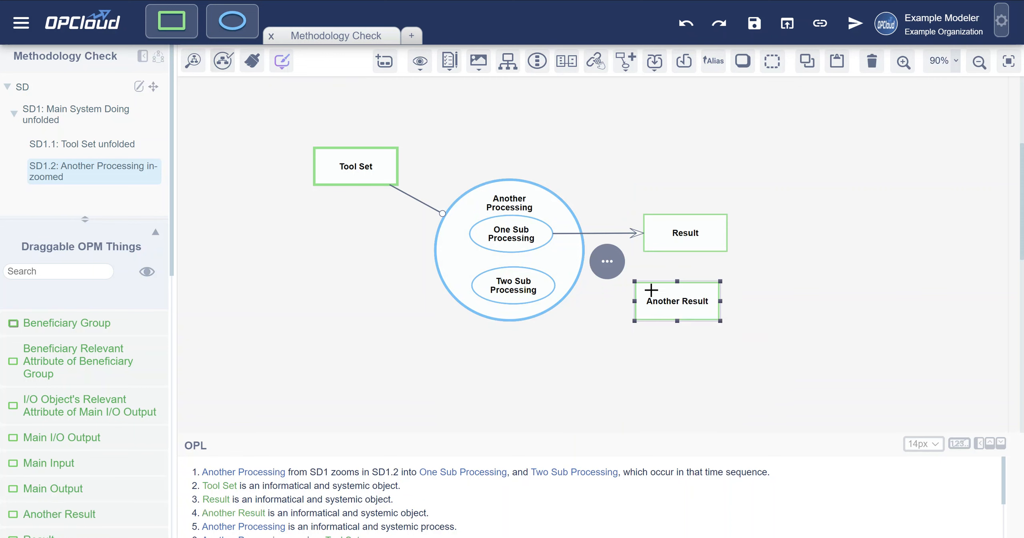
- Connect Two Sub Processing to Another Result with a Result link, nudge Another Result upward, and rerun Methodological Checking
left_click_drag(542, 282, 659, 303)
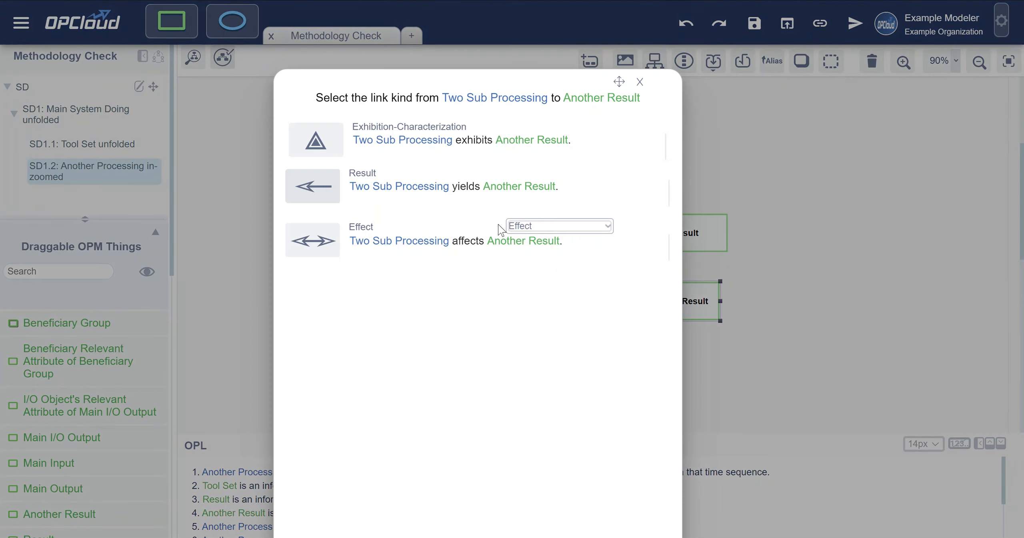
left_click(327, 188)
left_click_drag(695, 298, 698, 290)
left_click(279, 130)
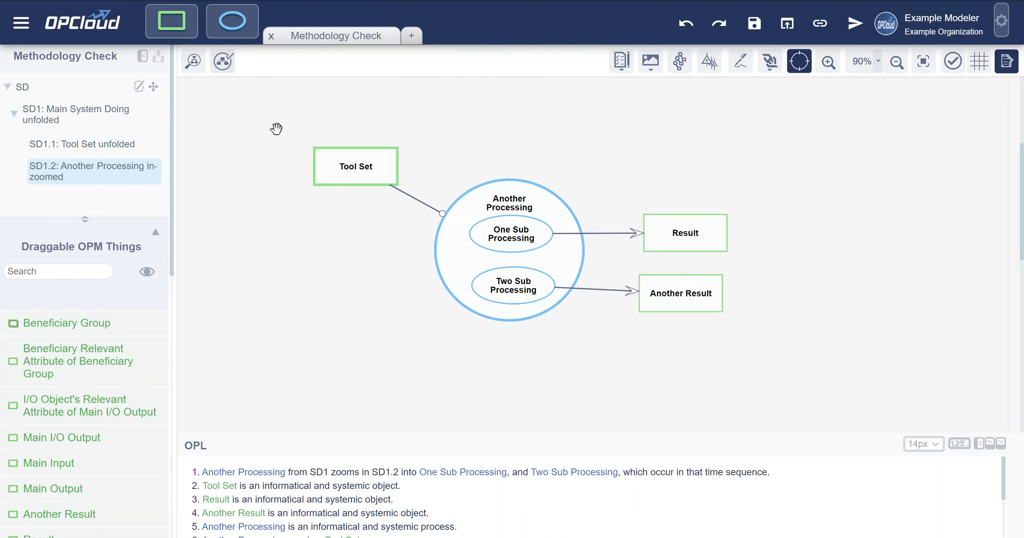
left_click(222, 61)
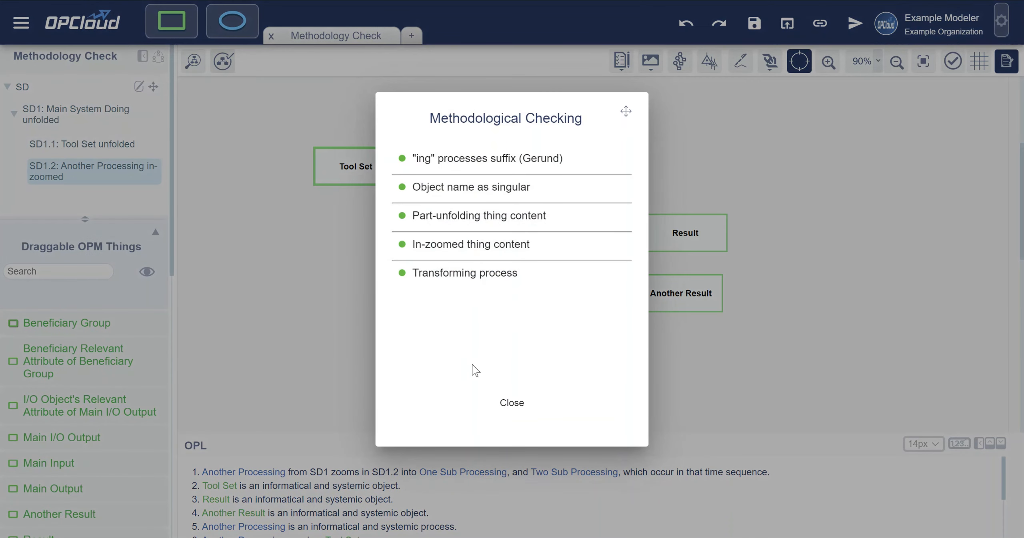
left_click(507, 403)
- Replace the link between Two Sub Processing and Another Result with an Effect link and rerun Methodological Checking
left_click(609, 291)
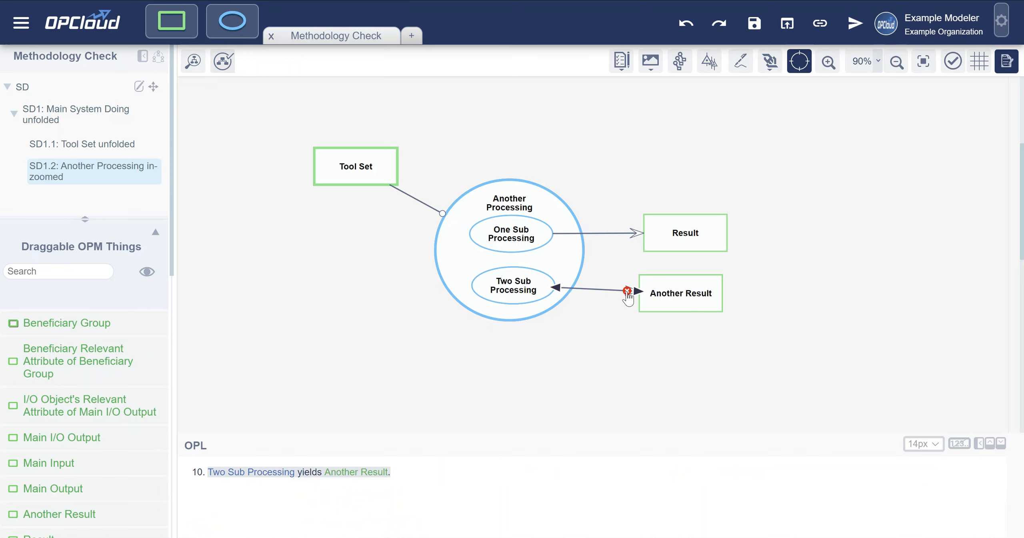
left_click(627, 291)
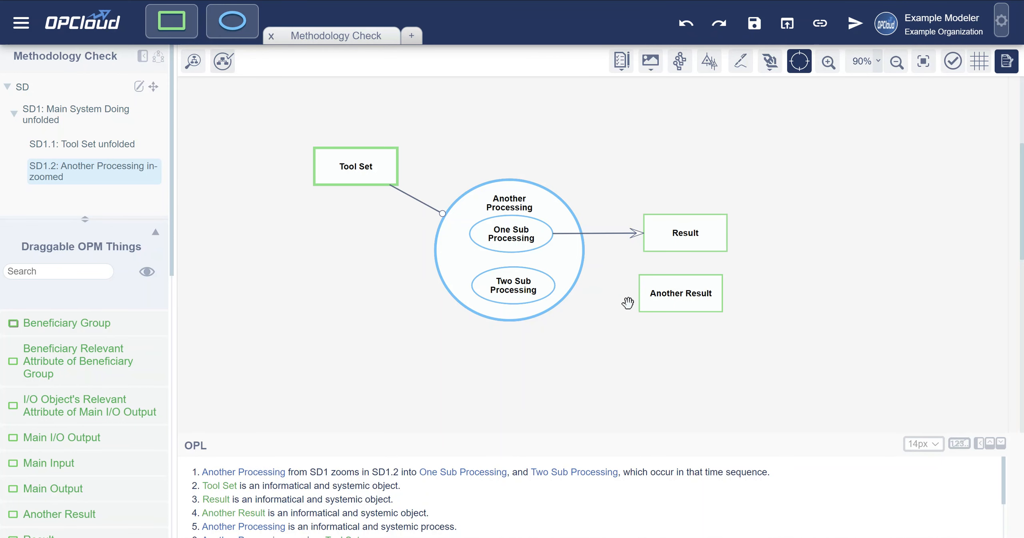
left_click_drag(640, 288, 526, 295)
left_click(323, 271)
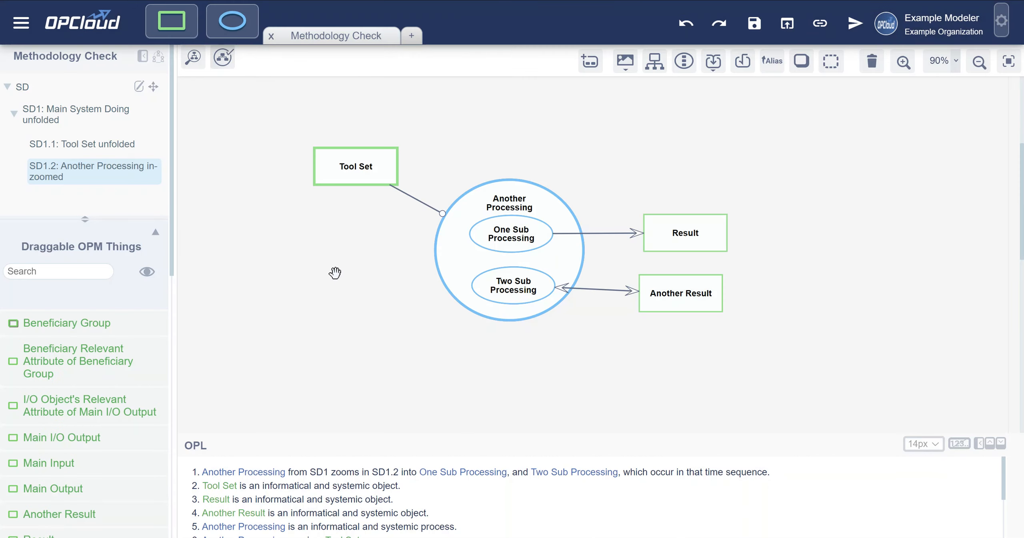
left_click(223, 58)
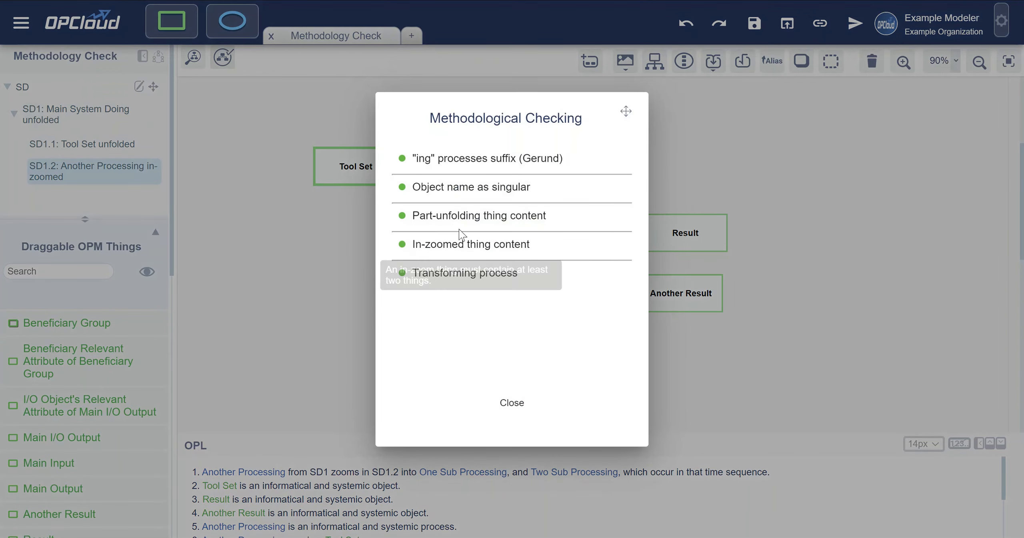
left_click(511, 403)
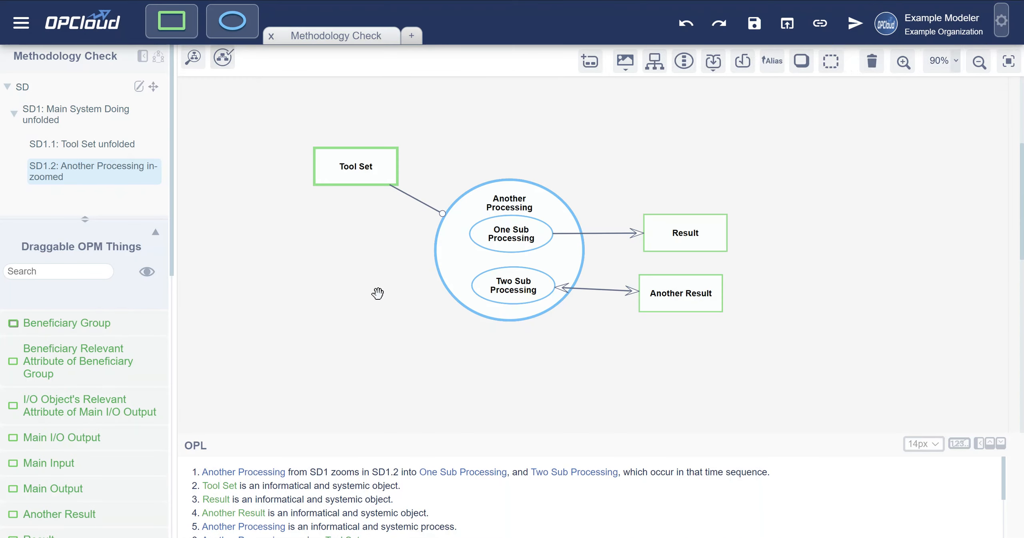